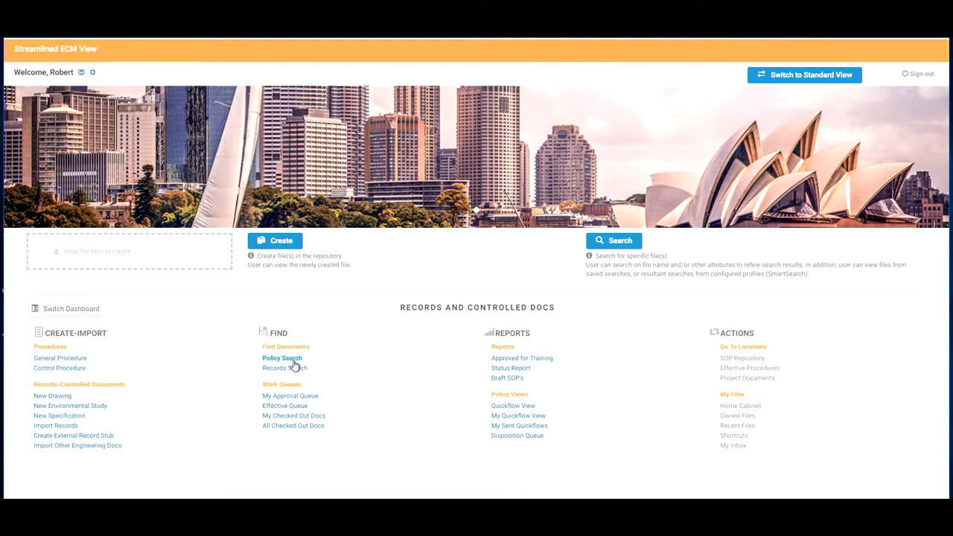
Briefly list the draft SOPs, then switch to the standard view of 192 Effective SOP documents.
click(526, 380)
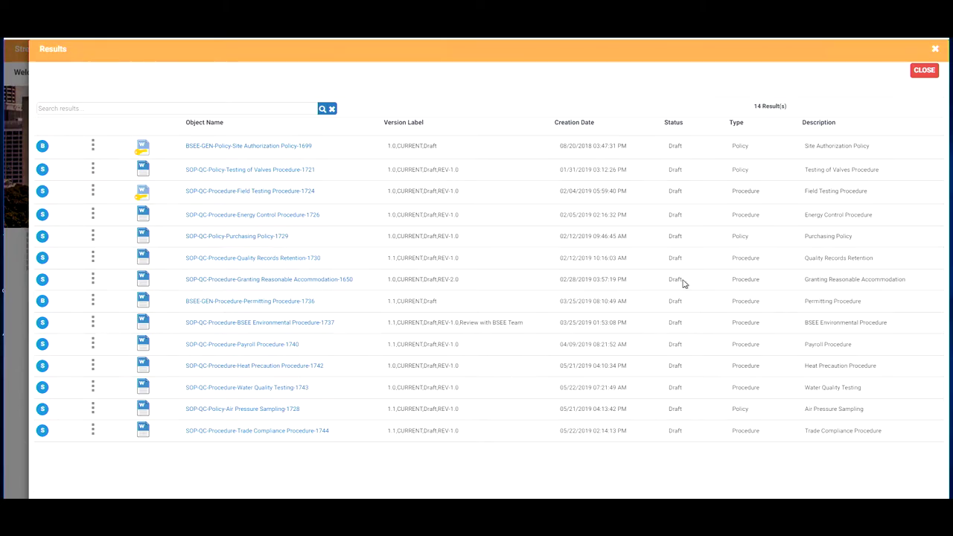
click(923, 70)
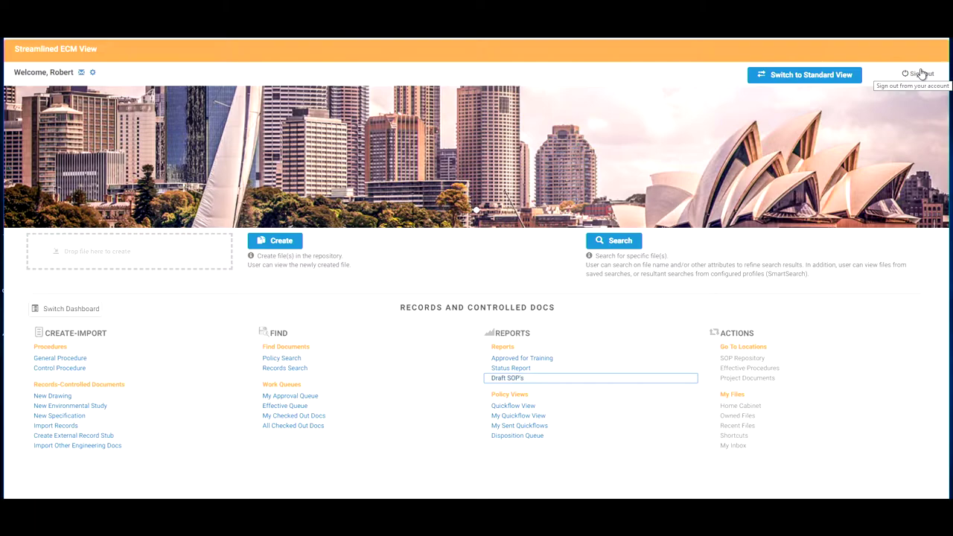
click(836, 101)
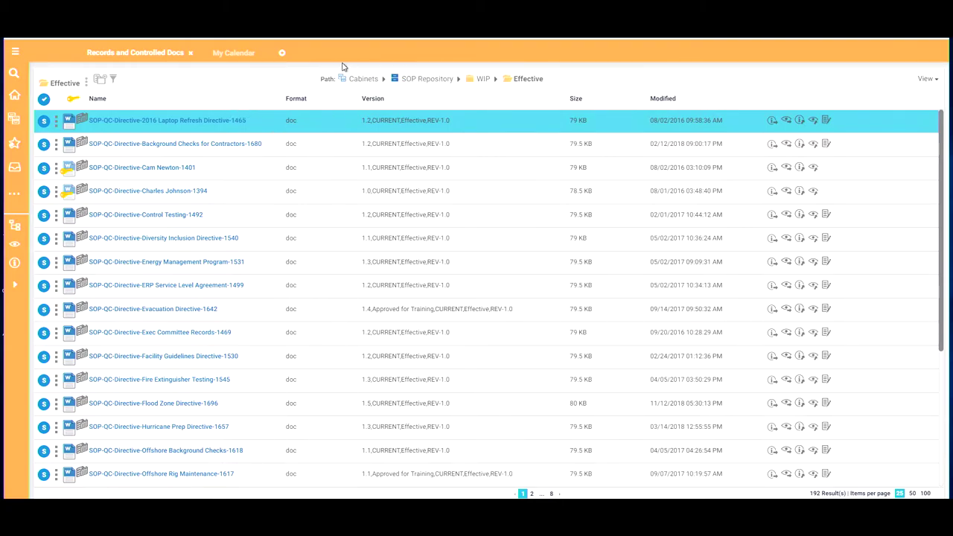
Jump to the SOP Repository location, showing its 16 department folders from Accounting to WIP.
click(145, 56)
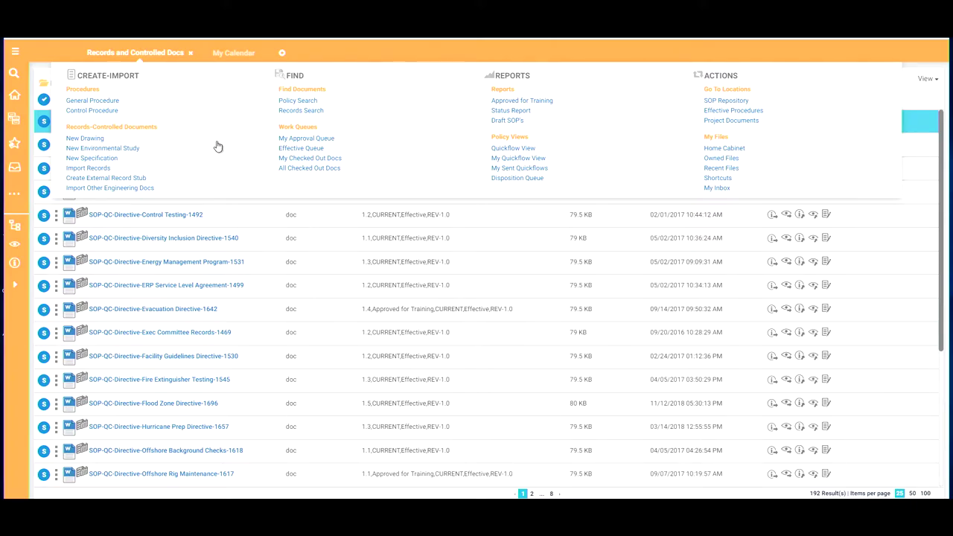
click(726, 102)
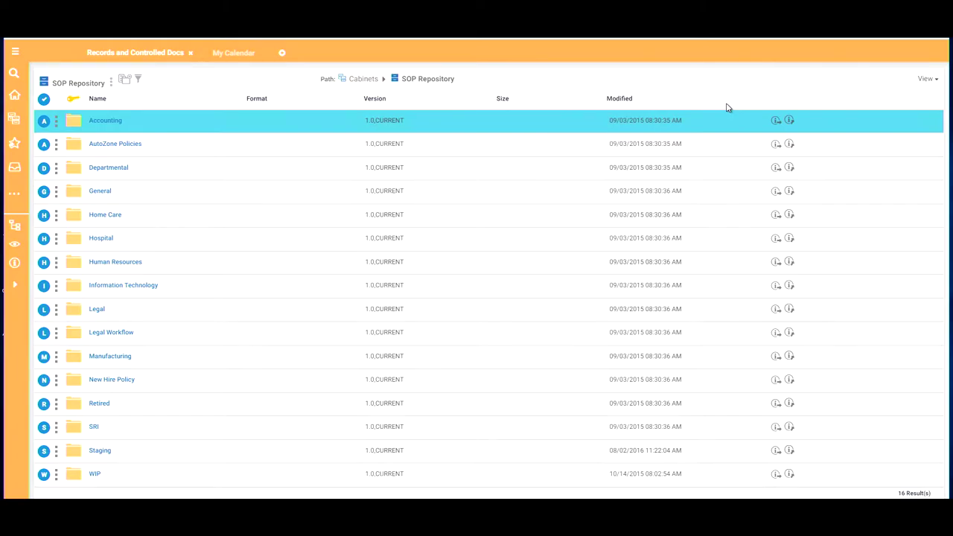
click(144, 62)
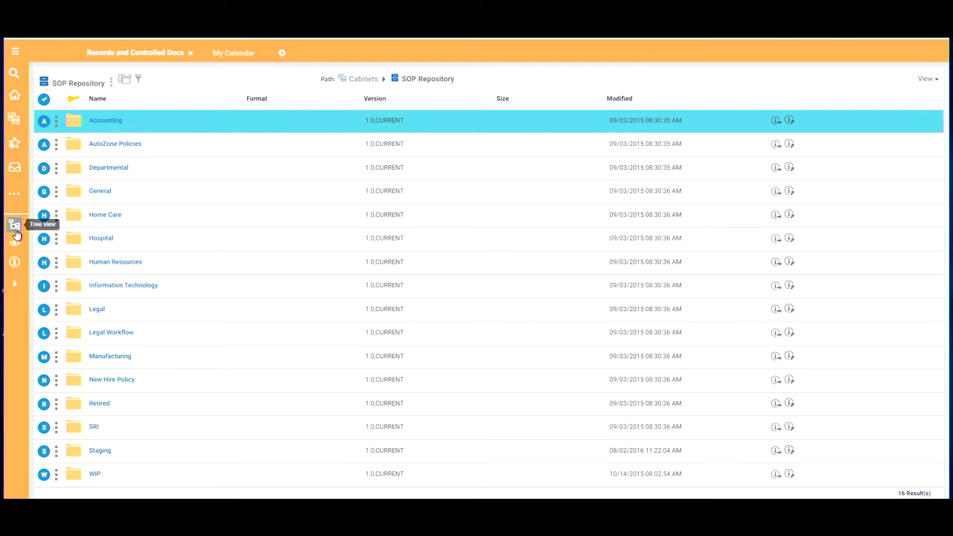
Show the folder tree, glance at Accounting, then open WIP > Effective with its 192 documents.
click(15, 232)
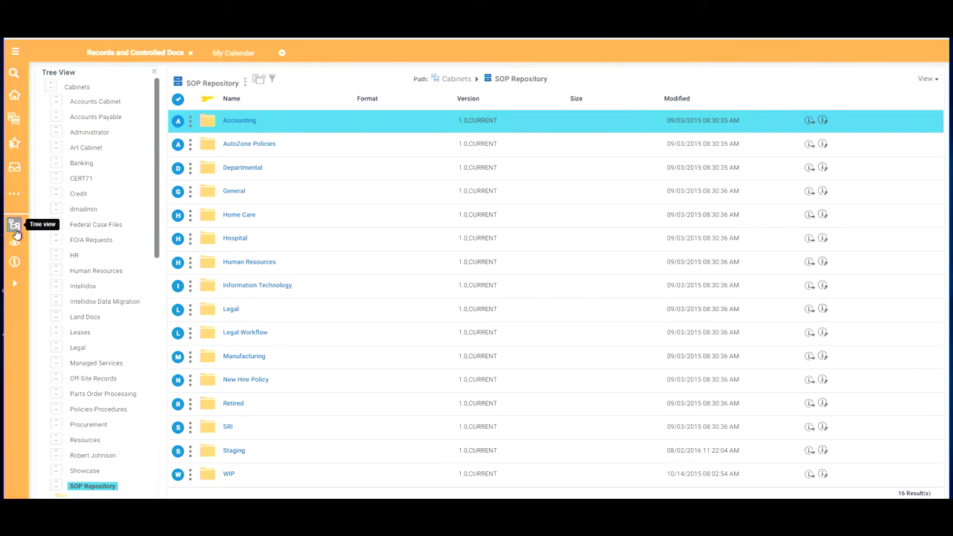
scroll(127, 355, down, 3)
scroll(130, 354, down, 1)
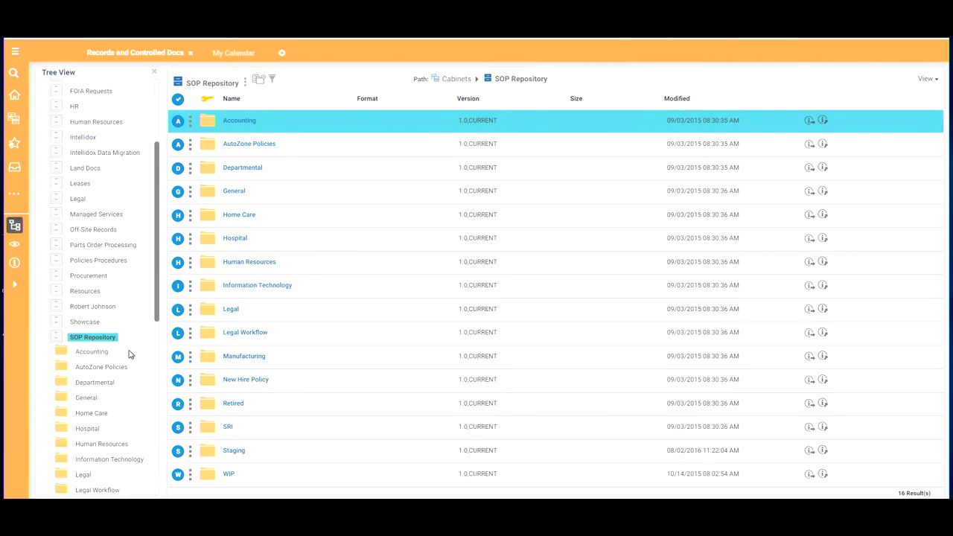
click(98, 357)
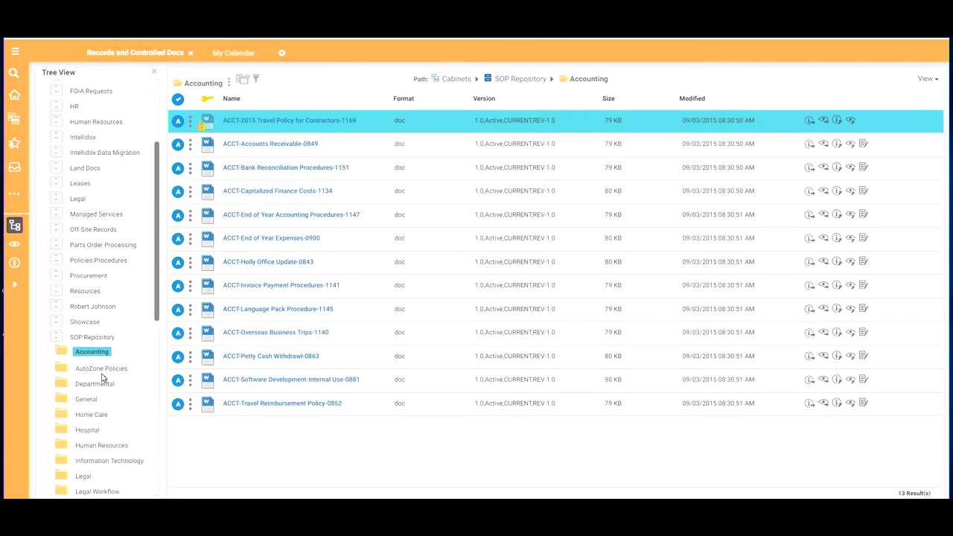
scroll(102, 378, down, 3)
scroll(102, 377, down, 2)
scroll(102, 377, down, 3)
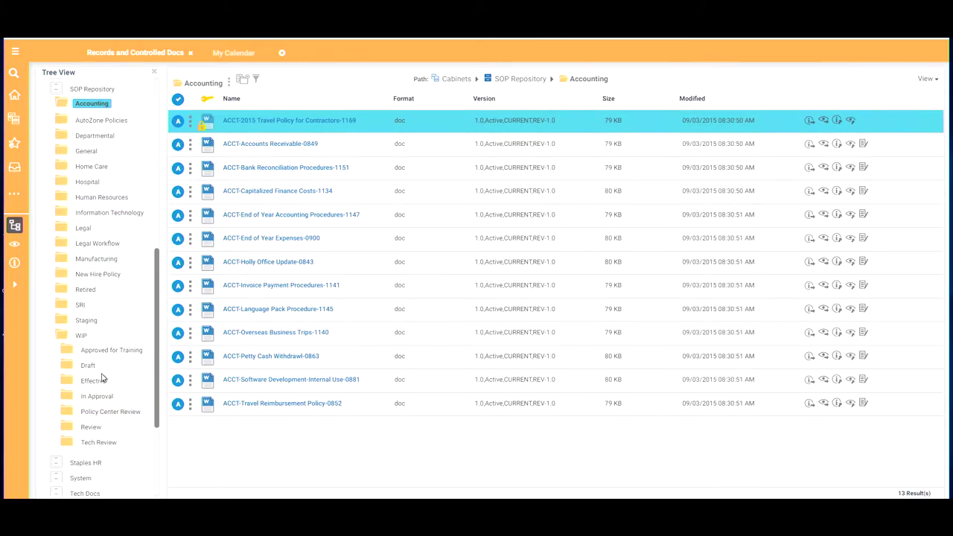
scroll(103, 377, down, 1)
click(94, 332)
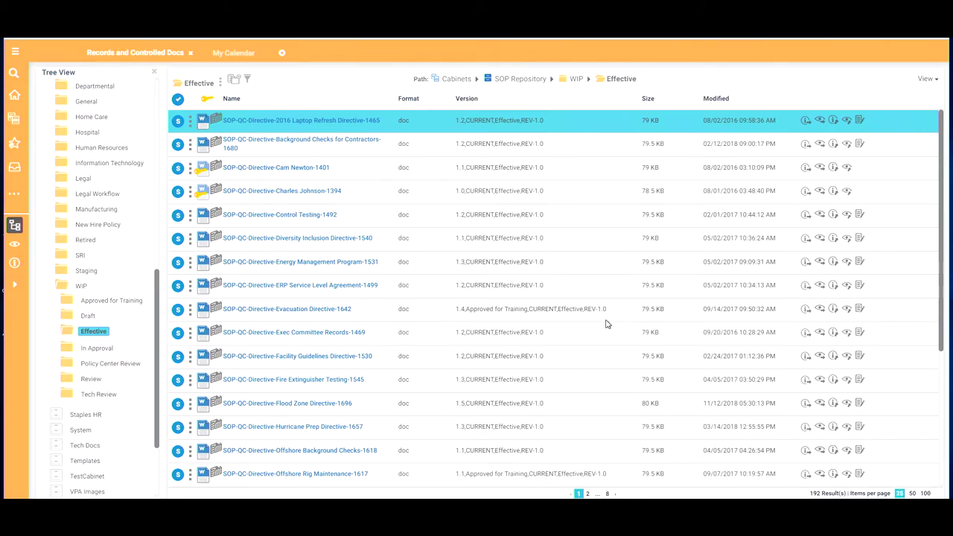
click(606, 292)
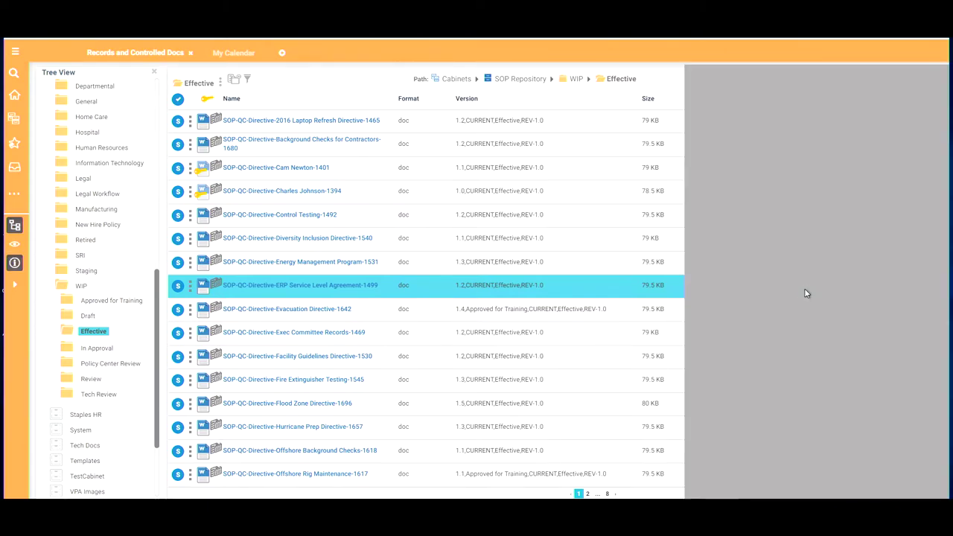
click(805, 290)
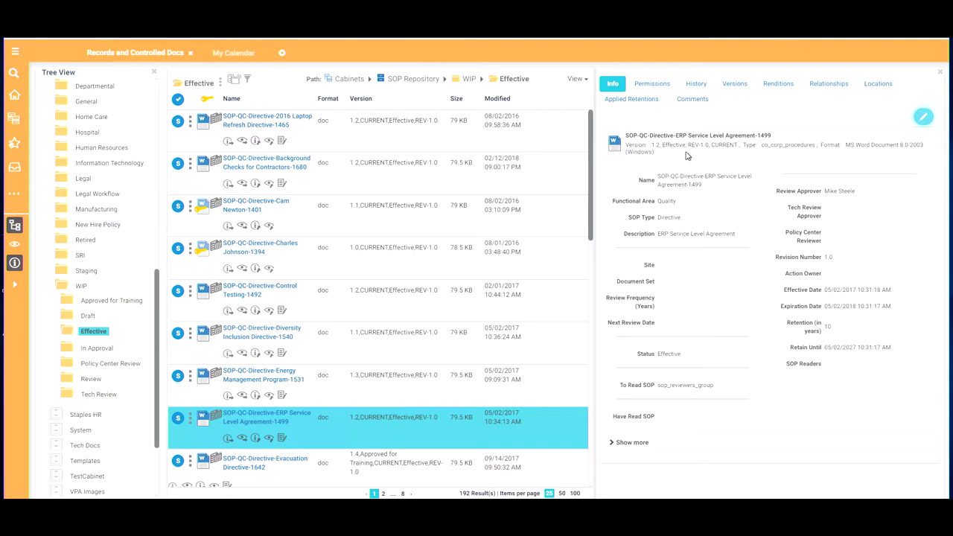
click(941, 75)
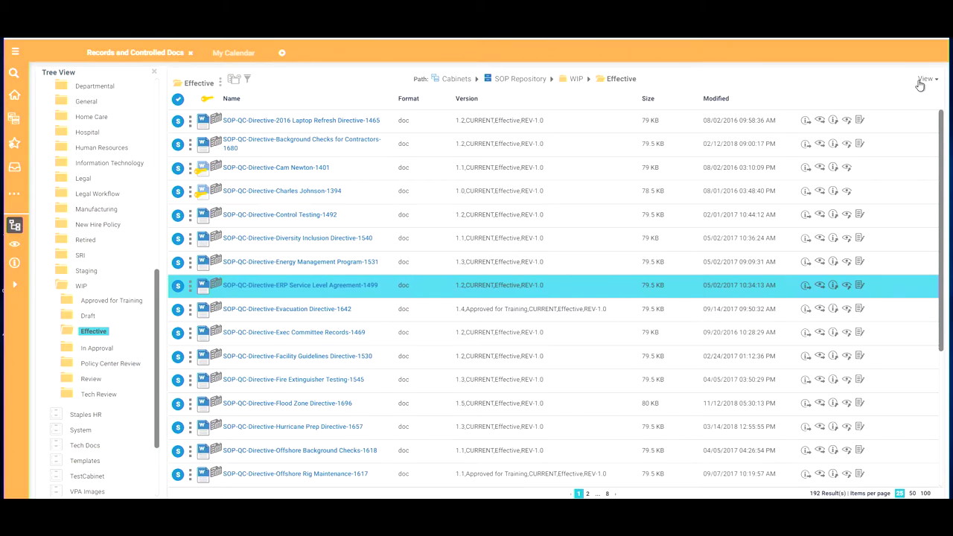
Open the built-in viewer and preview several SOPs, ending on 2016 Laptop Refresh Directive-1465.
click(608, 238)
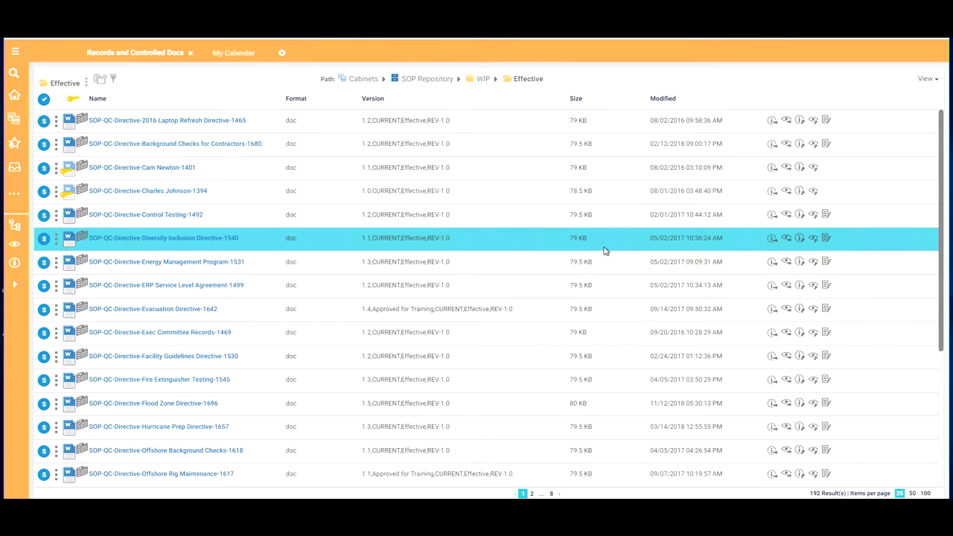
click(786, 238)
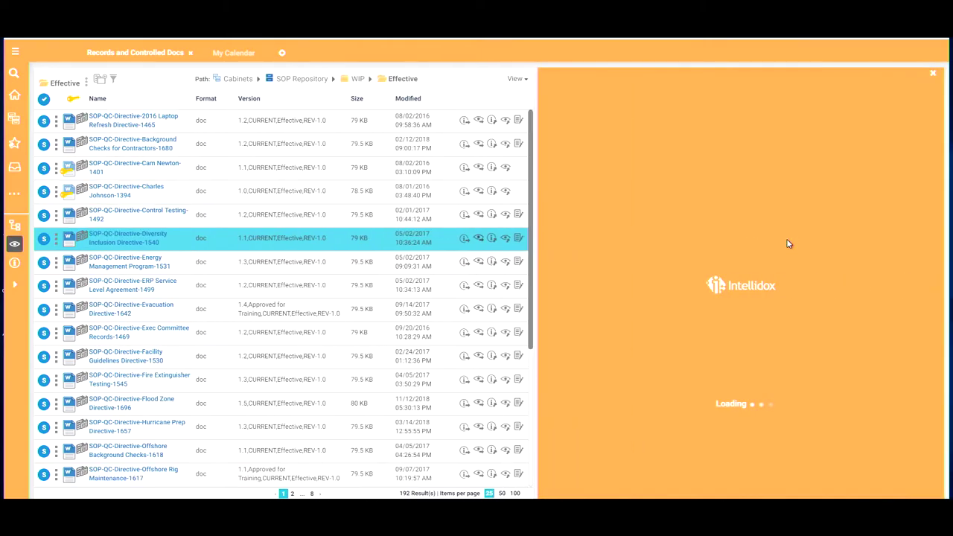
click(372, 316)
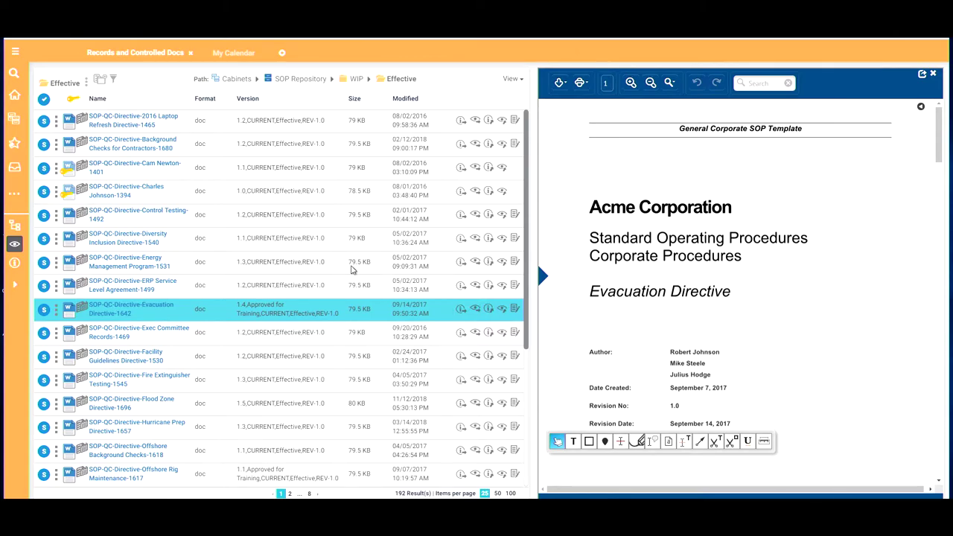
click(337, 246)
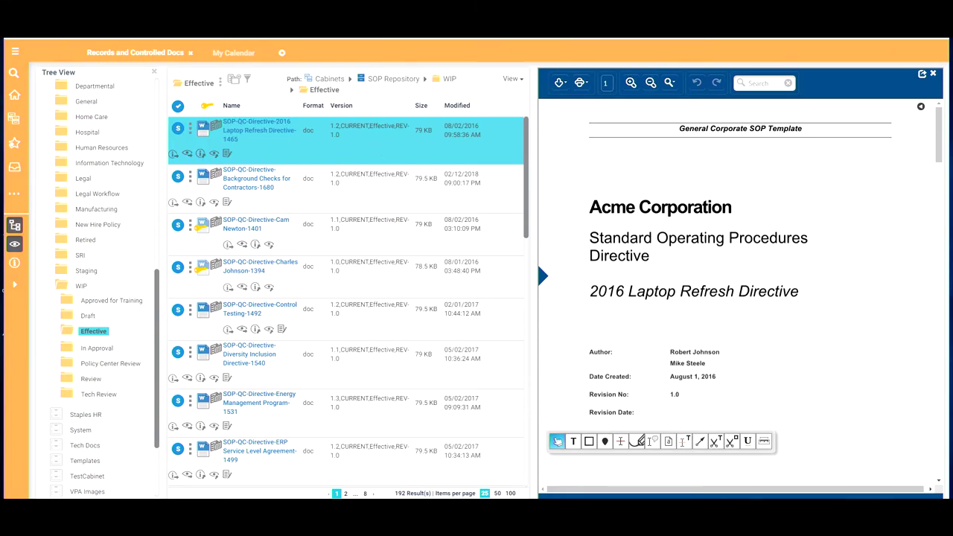
Open the top-left hamburger menu to reach the streamlined-view switch.
click(15, 58)
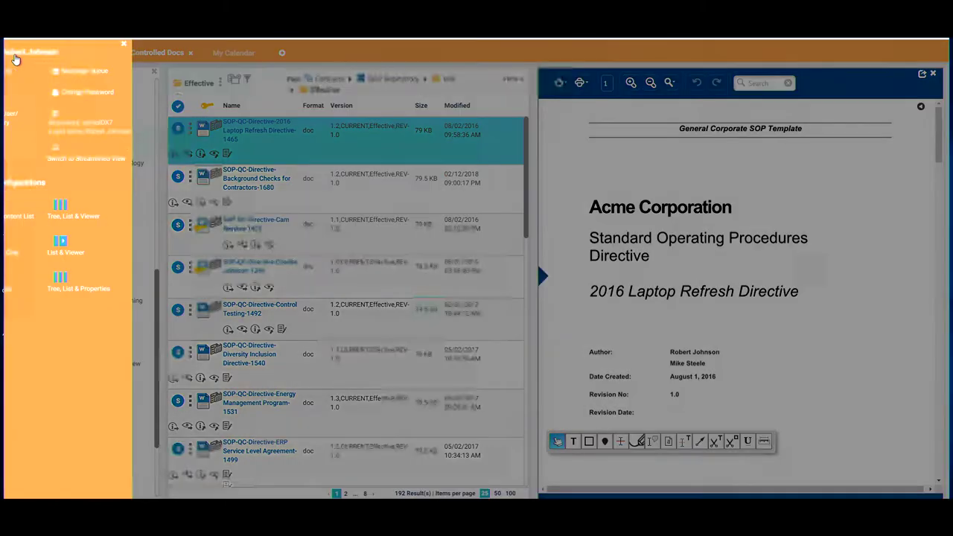